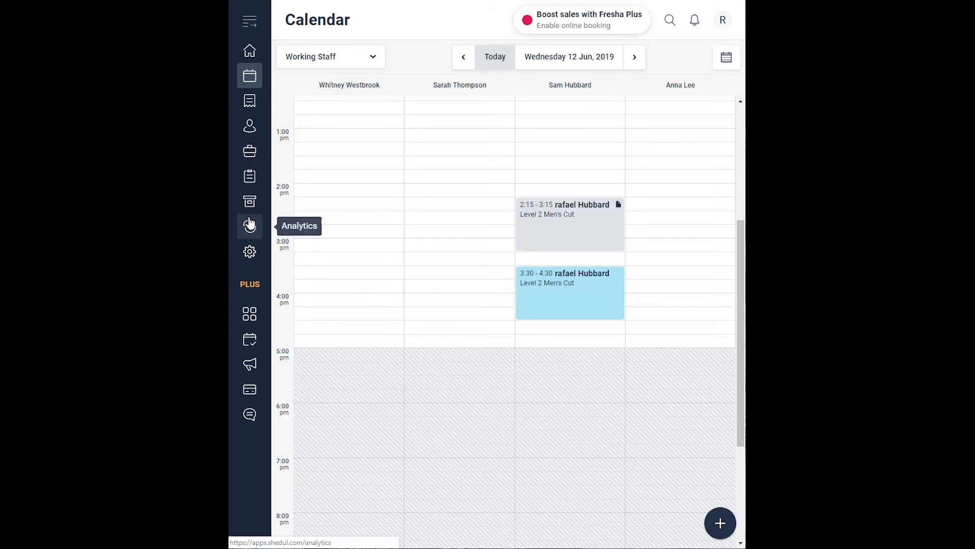
# - Go to Inventory's Orders list, which shows cancelled order P1 for $131.48
pyautogui.click(249, 203)
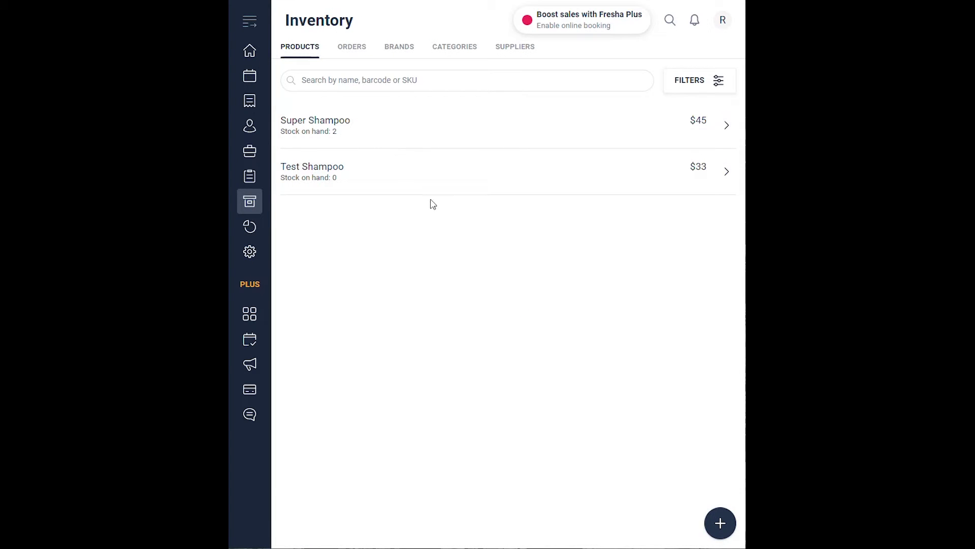
pyautogui.click(716, 79)
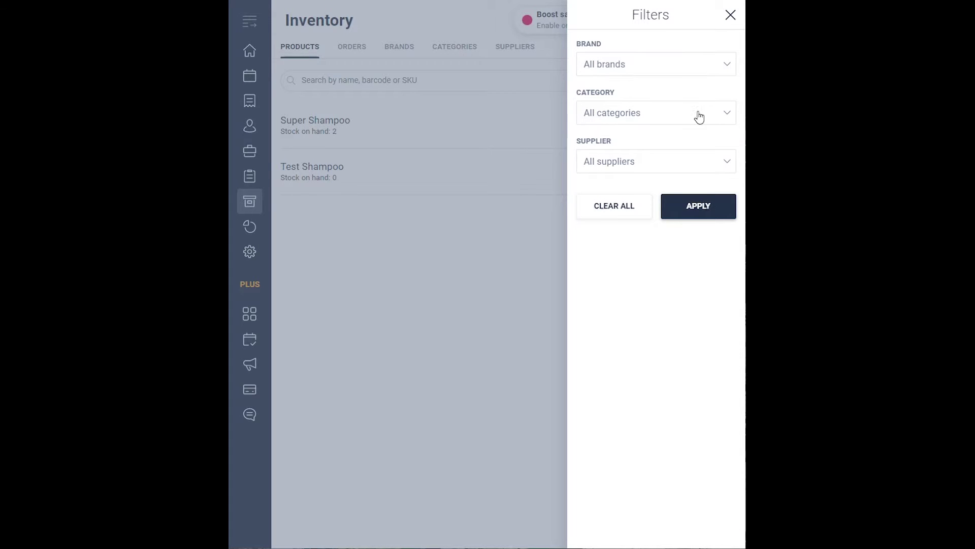
pyautogui.click(630, 212)
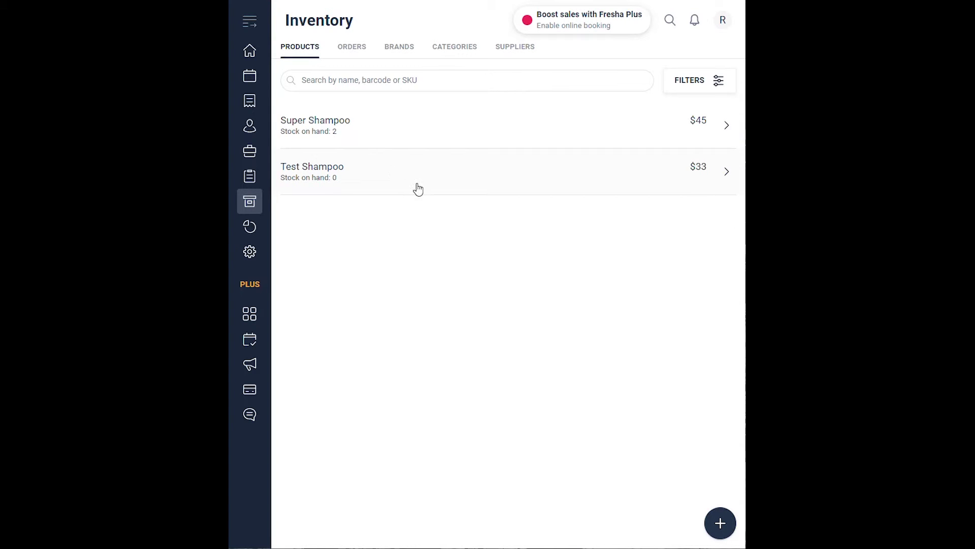
pyautogui.click(357, 58)
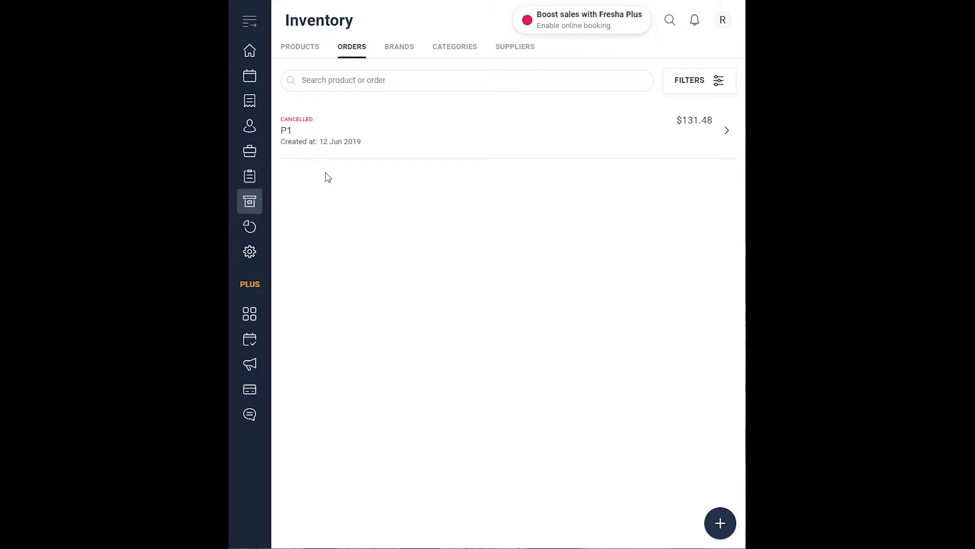
# - Draft a new order from supplier Icon and change Test Shampoo's order quantity from 5 to 3
pyautogui.click(721, 523)
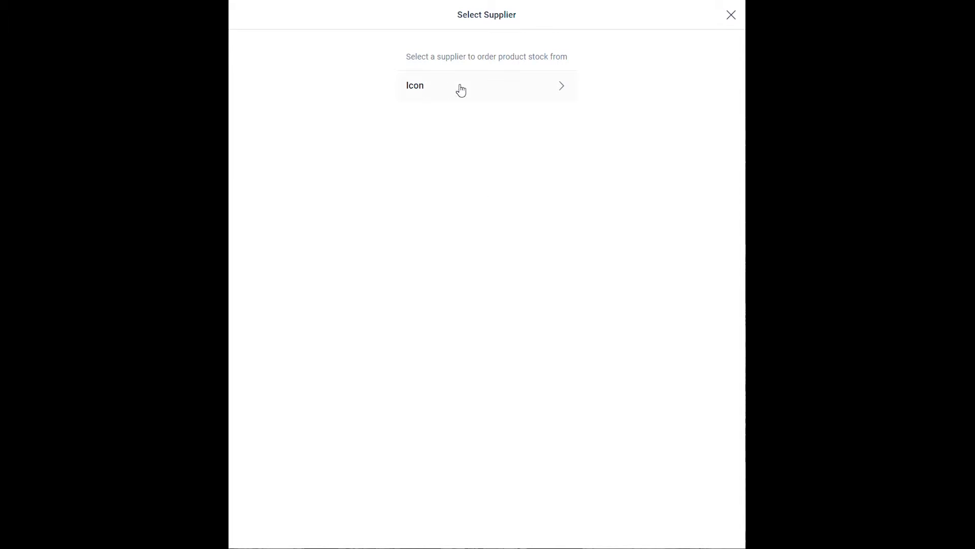
pyautogui.click(425, 91)
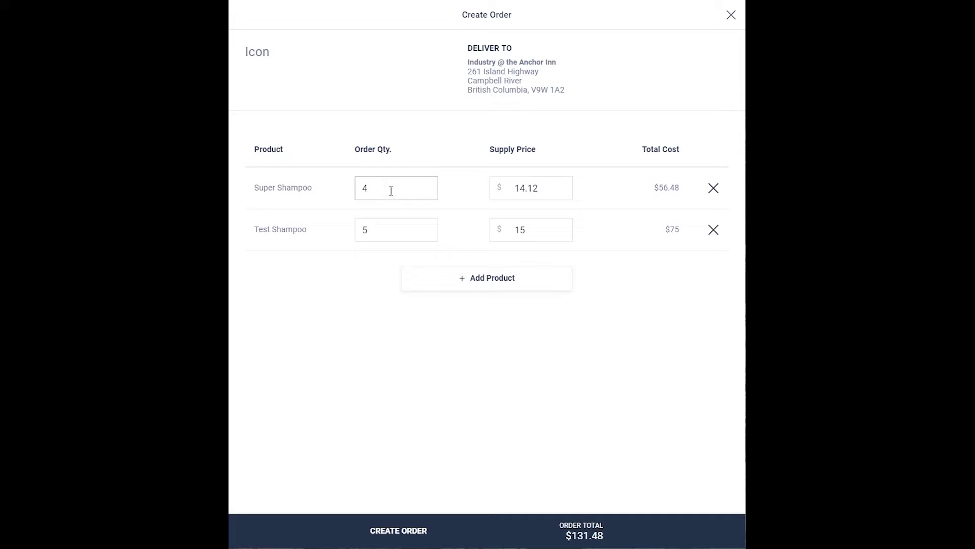
pyautogui.click(541, 187)
pyautogui.click(385, 226)
pyautogui.press('BackSpace')
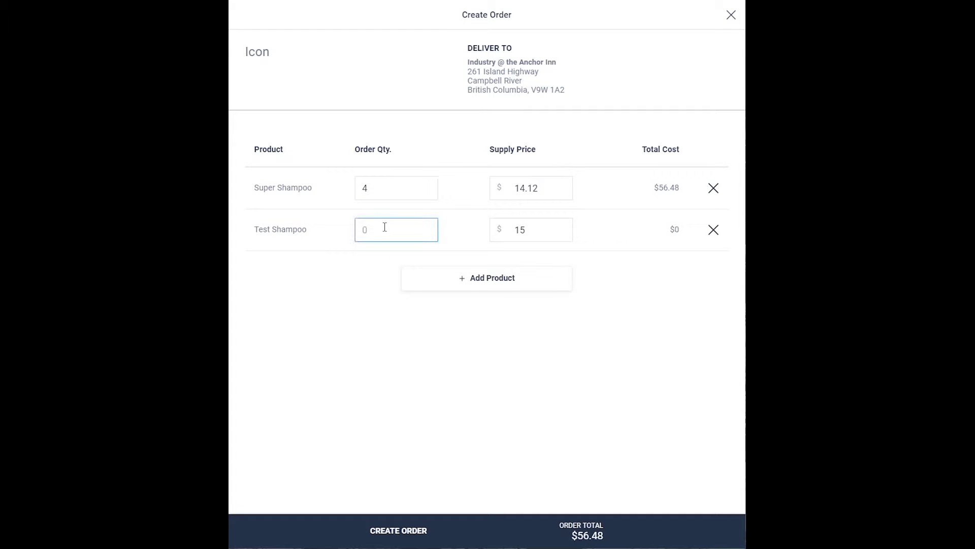
pyautogui.write('3')
pyautogui.click(388, 350)
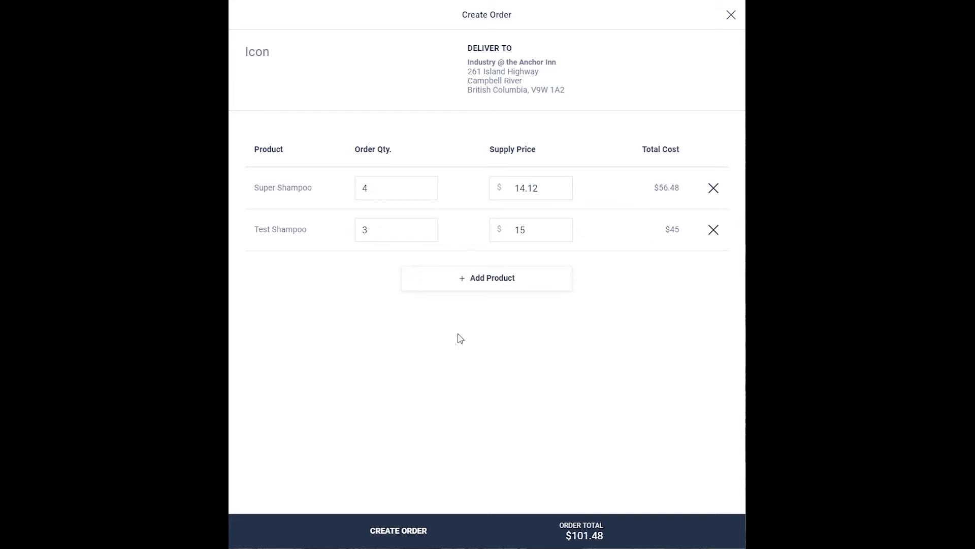
# - Create order P2 and open its email form at the Recipient Email Address field
pyautogui.click(410, 531)
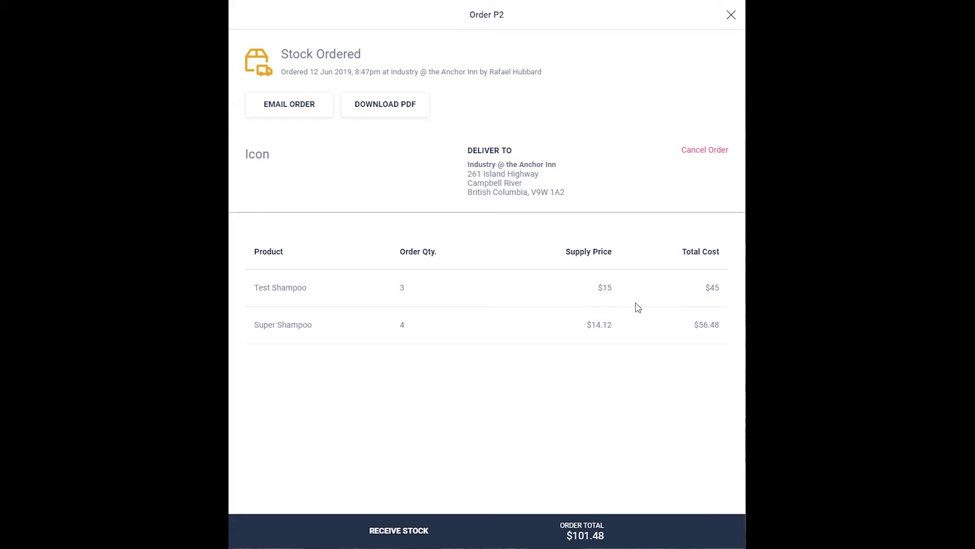
pyautogui.click(306, 111)
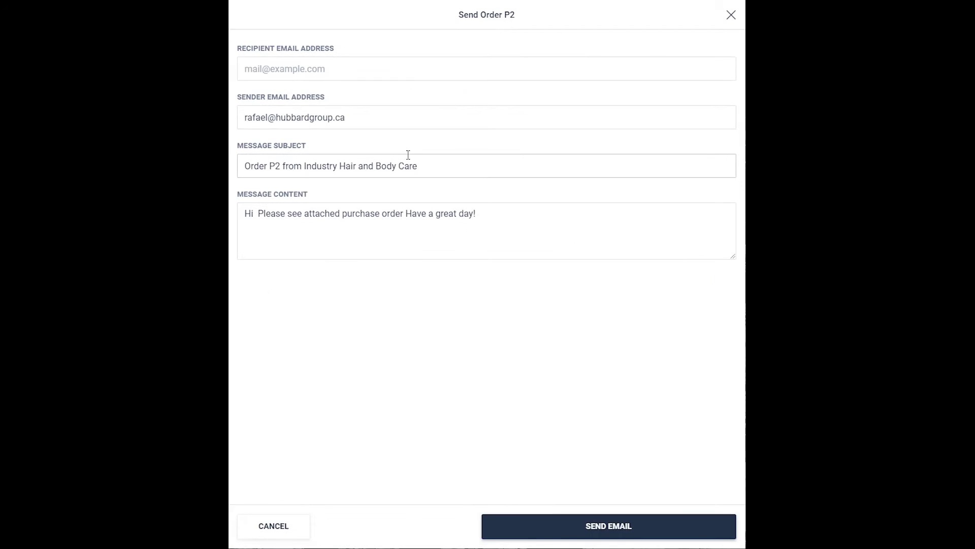
pyautogui.click(253, 67)
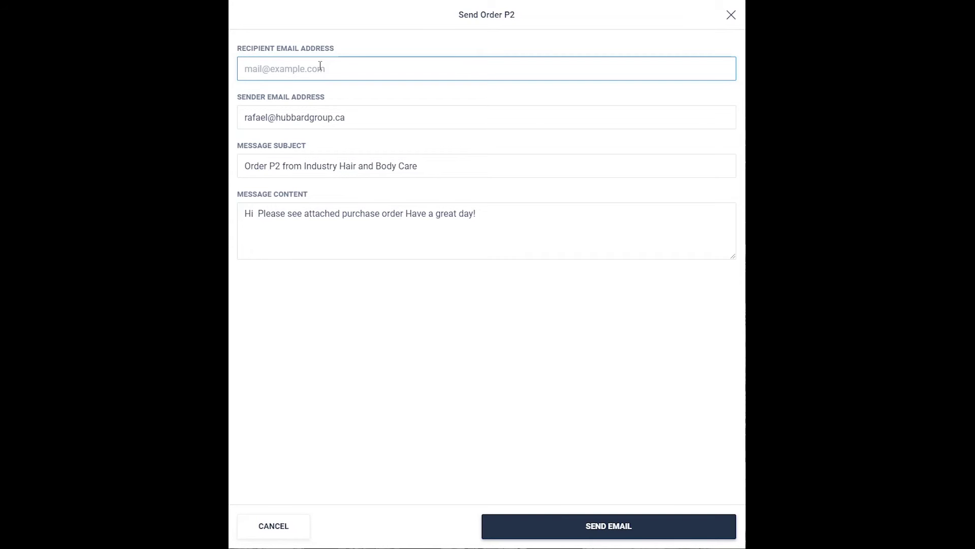
# - Enter the supplier's recipient email address, correct its typo, and send order P2
pyautogui.click(296, 72)
pyautogui.press('BackSpace')
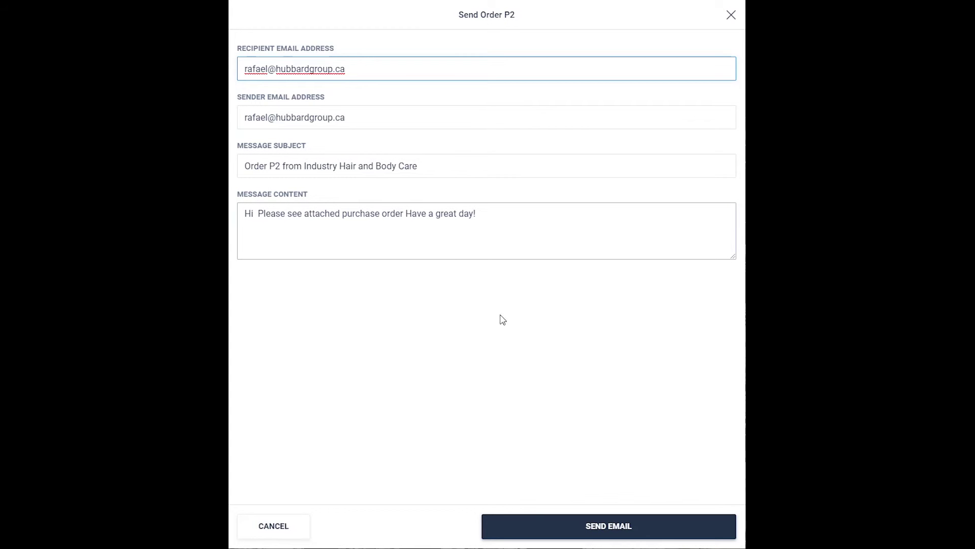
pyautogui.click(609, 534)
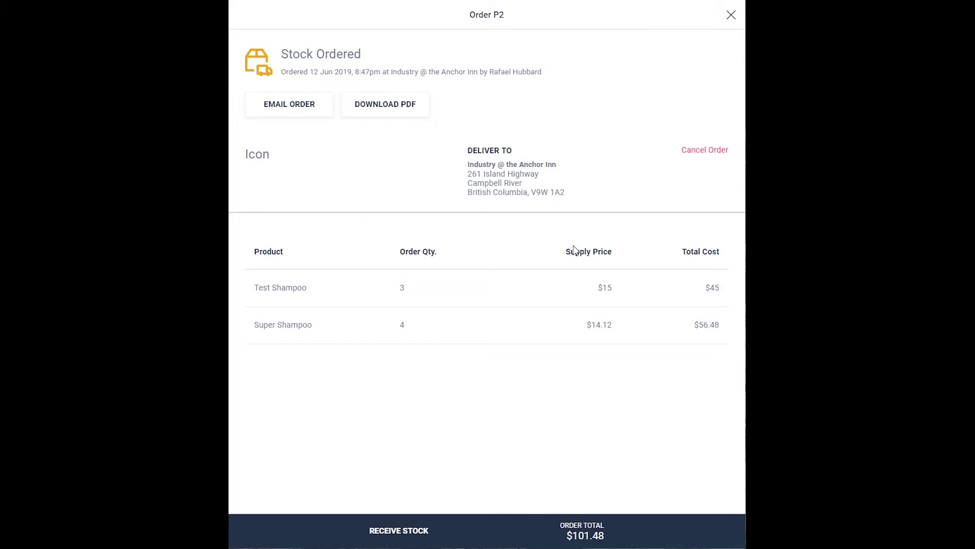
# - Download order P2 as P2.pdf, review it in the PDF viewer, then return to Fresha
pyautogui.click(402, 109)
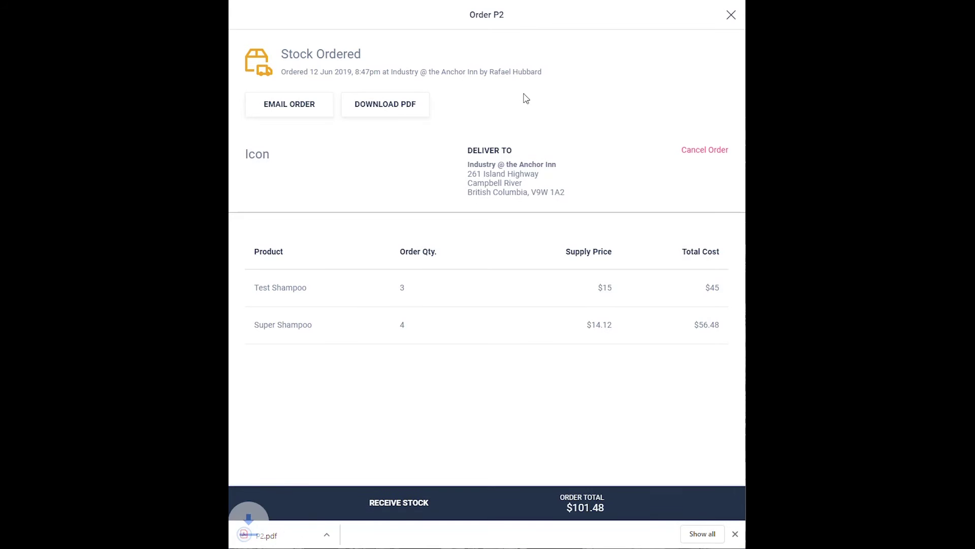
pyautogui.click(293, 534)
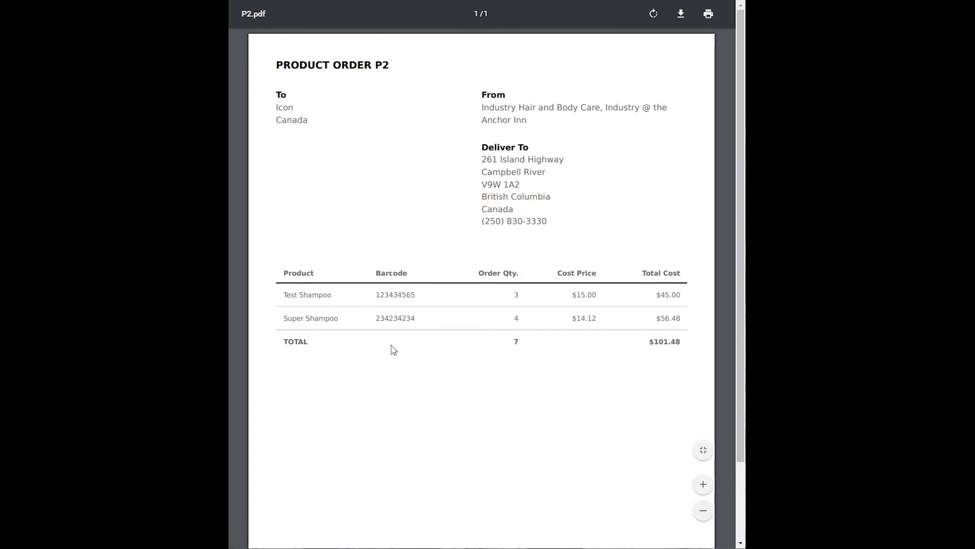
pyautogui.scroll(-3, 569, 359)
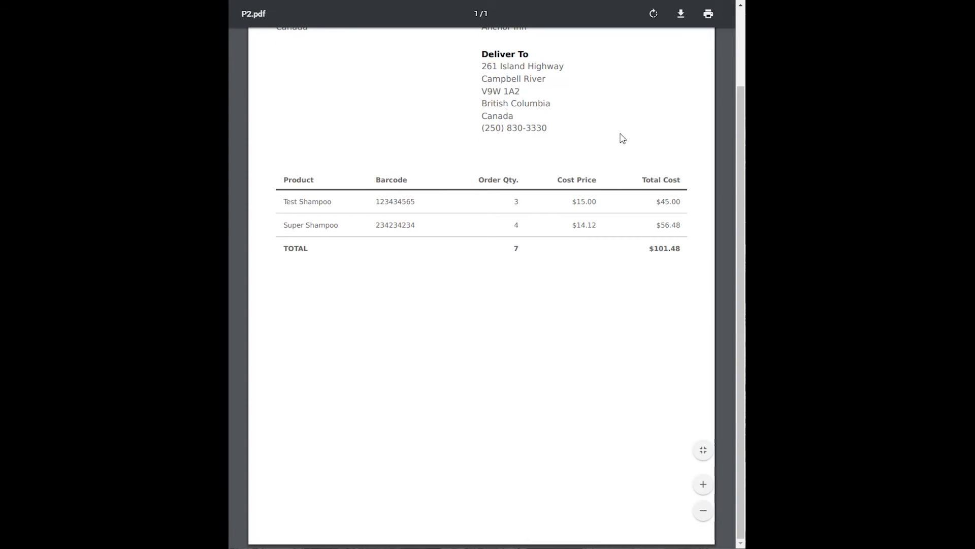
pyautogui.scroll(3, 621, 135)
pyautogui.hotkey('ctrl', 'w')
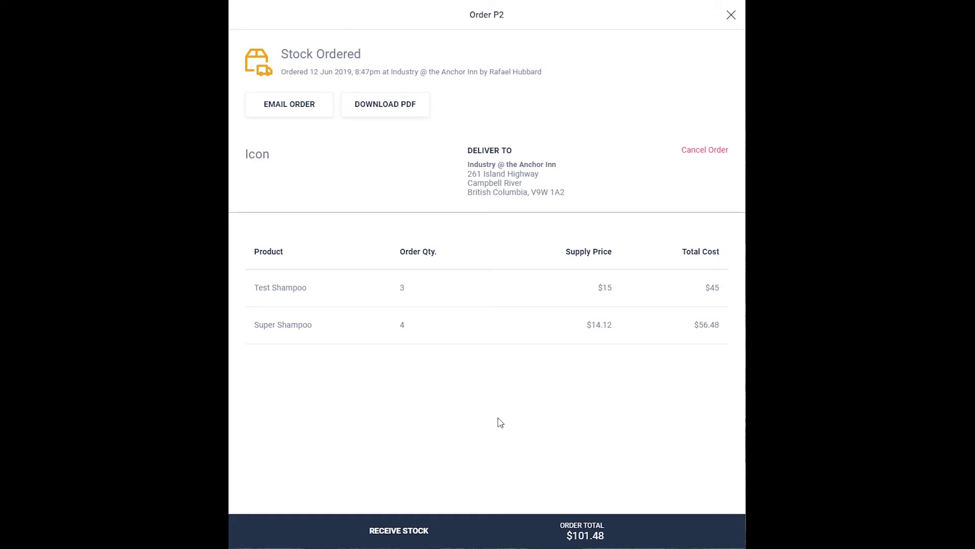
# - Start receiving P2, setting Test Shampoo's received quantity to 1 and supply price to 12
pyautogui.click(406, 538)
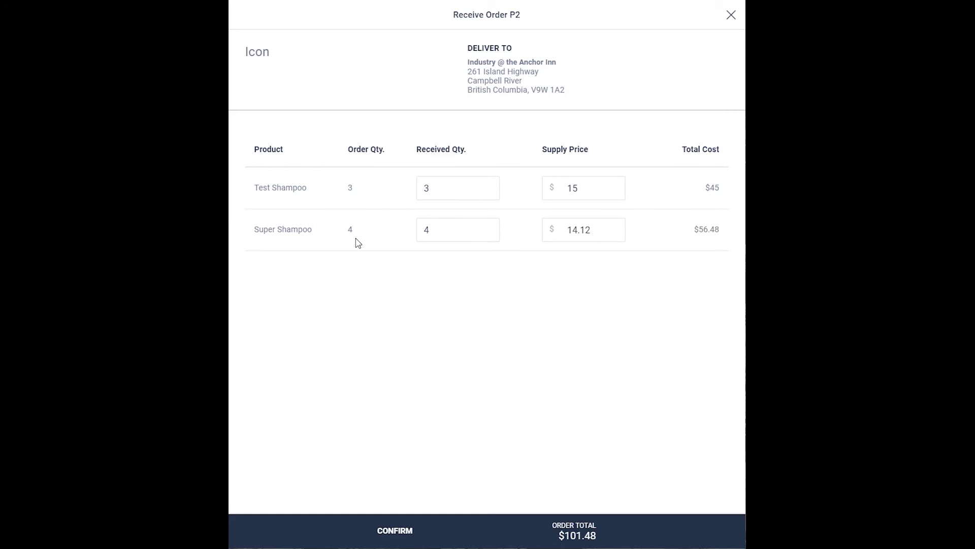
pyautogui.click(437, 190)
pyautogui.press('BackSpace')
pyautogui.write('1')
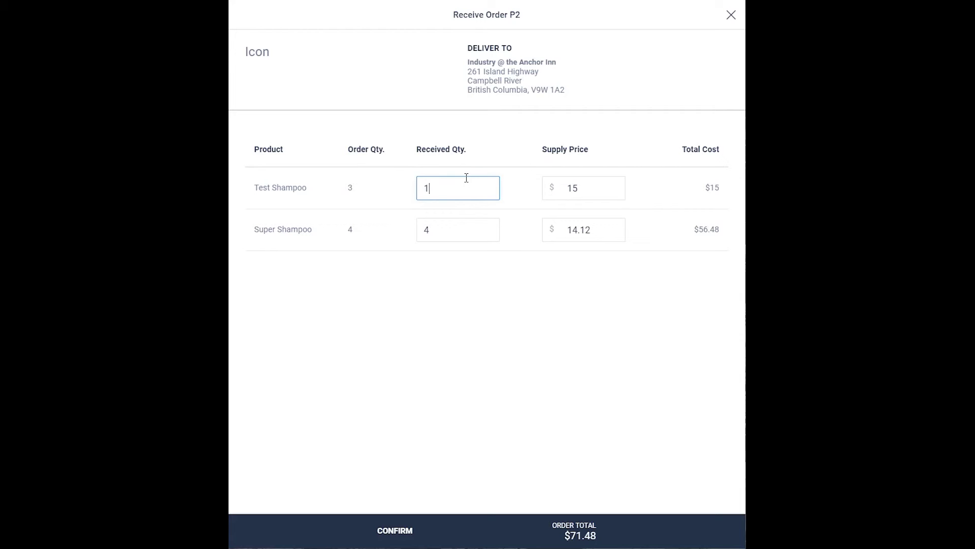
pyautogui.click(593, 185)
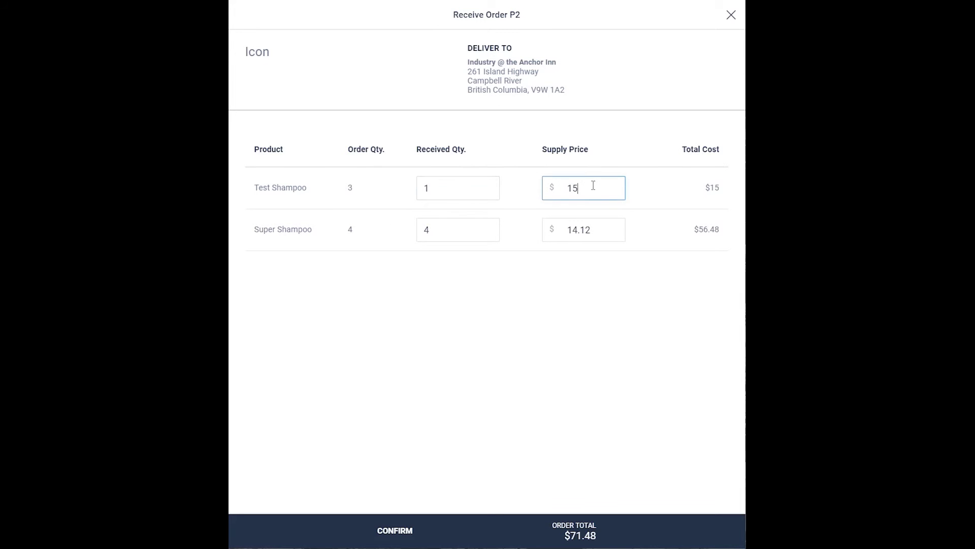
pyautogui.press('BackSpace')
pyautogui.press('BackSpace')
pyautogui.write('12')
pyautogui.click(607, 331)
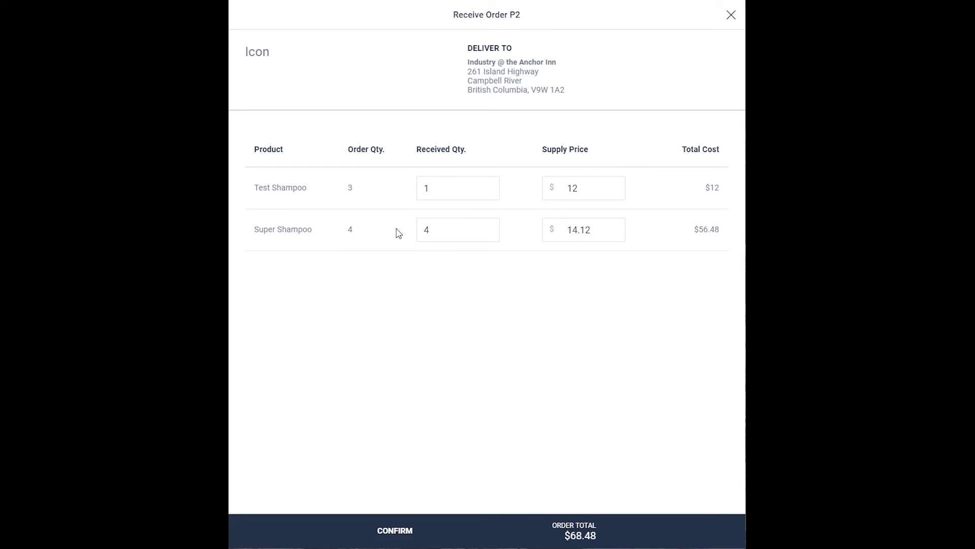
# - Set Super Shampoo's received quantity to 5, confirm receipt, and close order P2
pyautogui.click(450, 224)
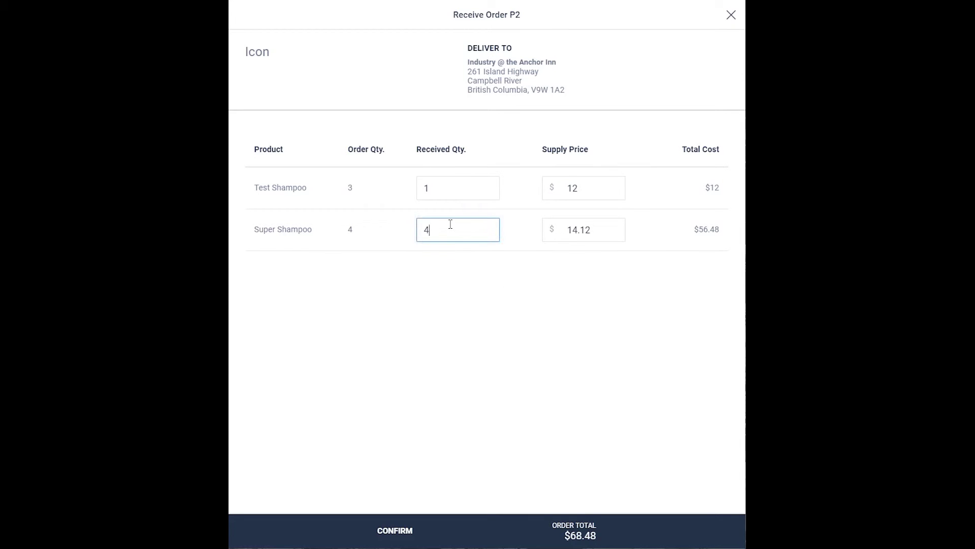
pyautogui.press('BackSpace')
pyautogui.write('5')
pyautogui.click(526, 297)
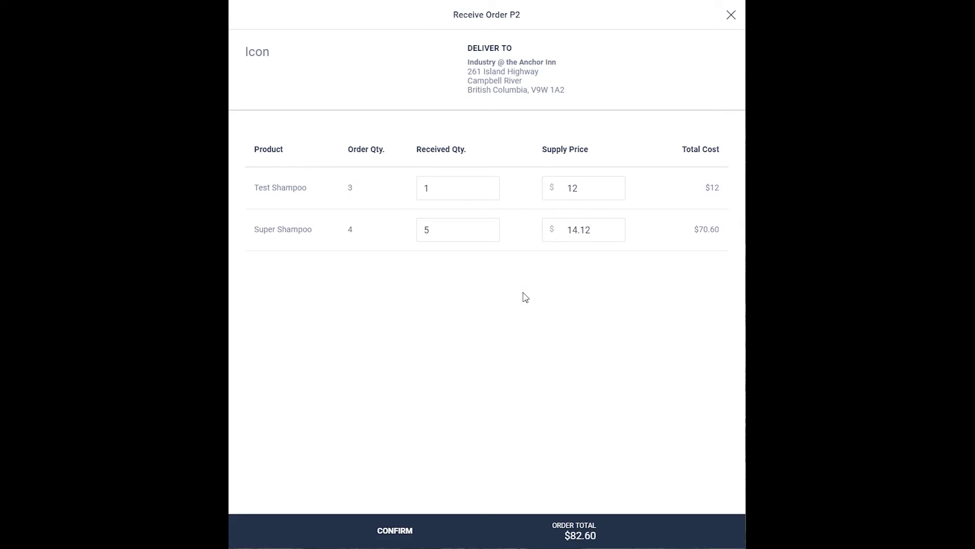
pyautogui.click(406, 537)
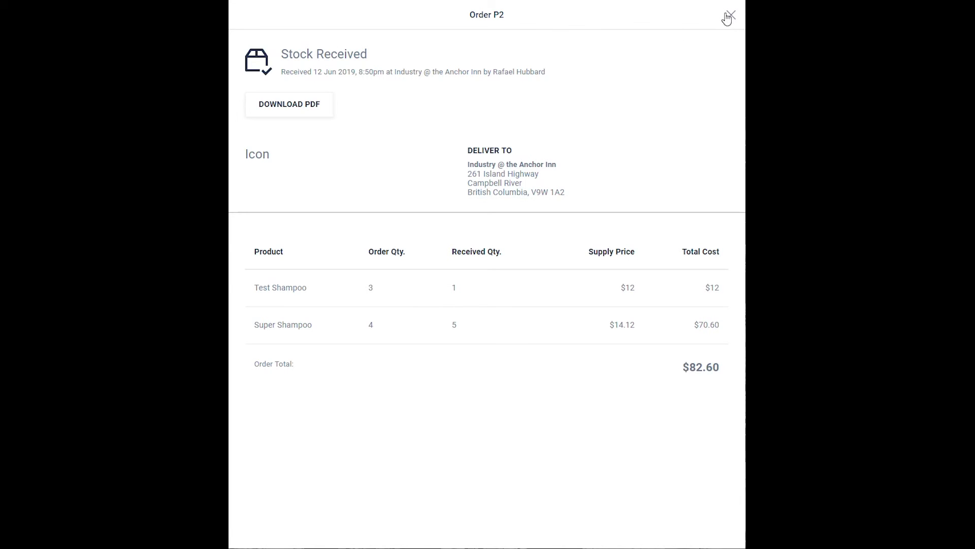
pyautogui.click(731, 16)
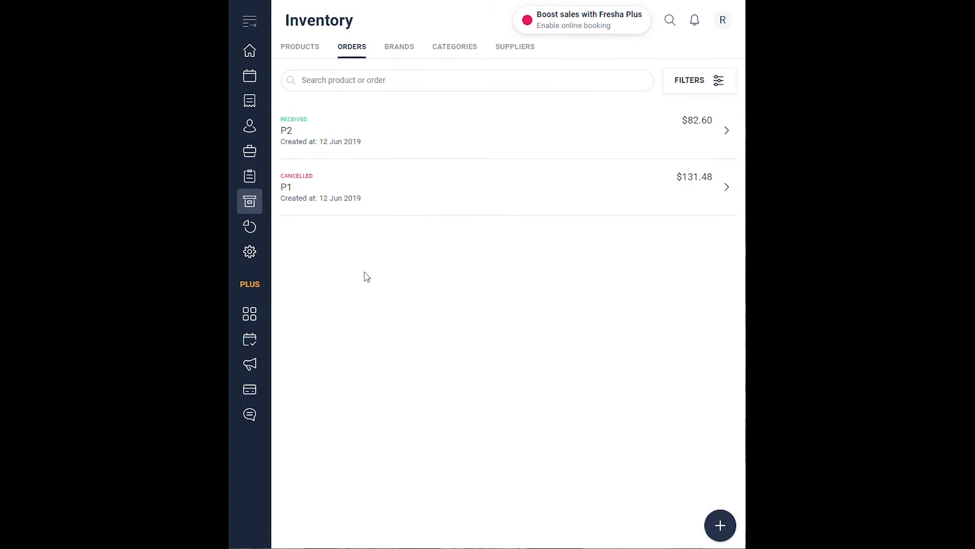
# - Review received order P2, then start a new order to reach the Select Supplier dialog
pyautogui.click(389, 138)
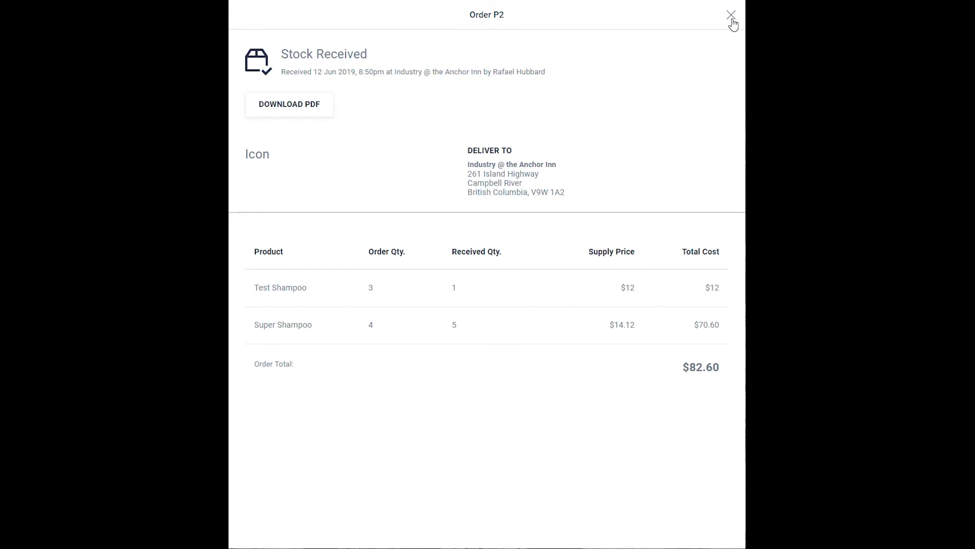
pyautogui.click(732, 16)
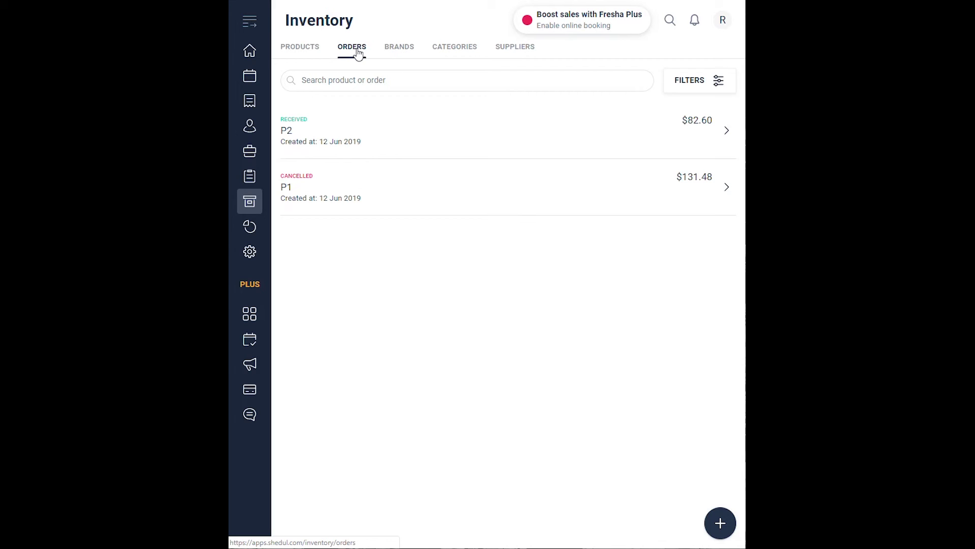
pyautogui.click(721, 522)
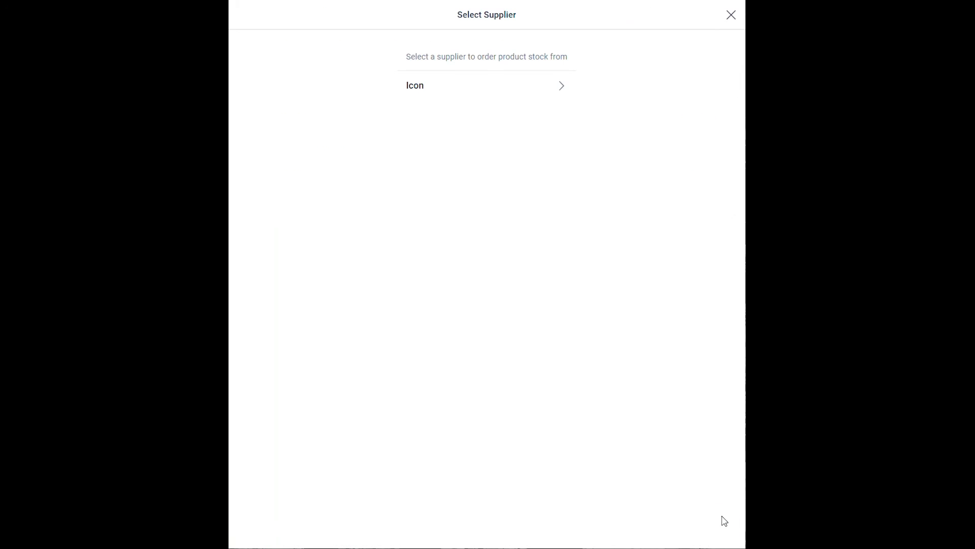
# - Order 7 Test Shampoo from Icon at $15 each, creating order P3 for $105
pyautogui.click(519, 87)
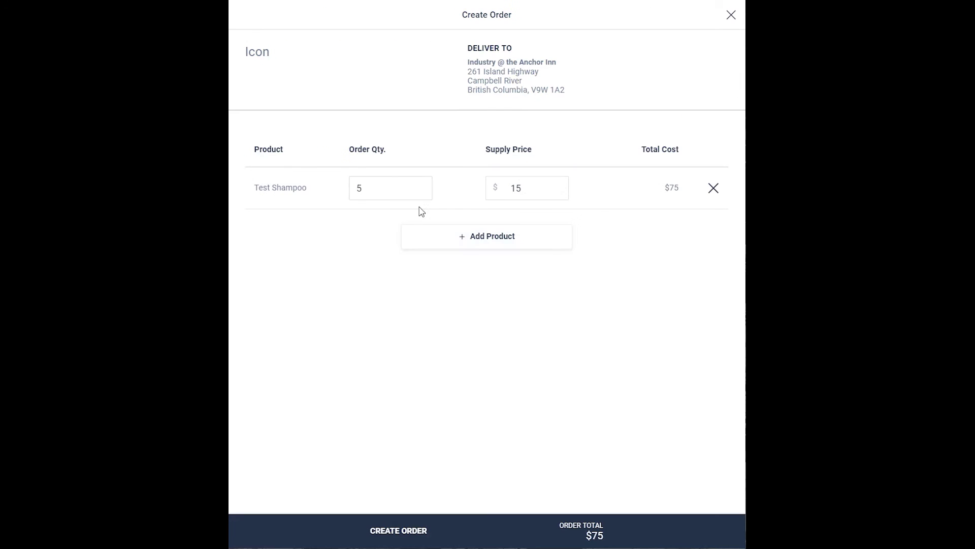
pyautogui.click(372, 186)
pyautogui.press('BackSpace')
pyautogui.write('5')
pyautogui.press('BackSpace')
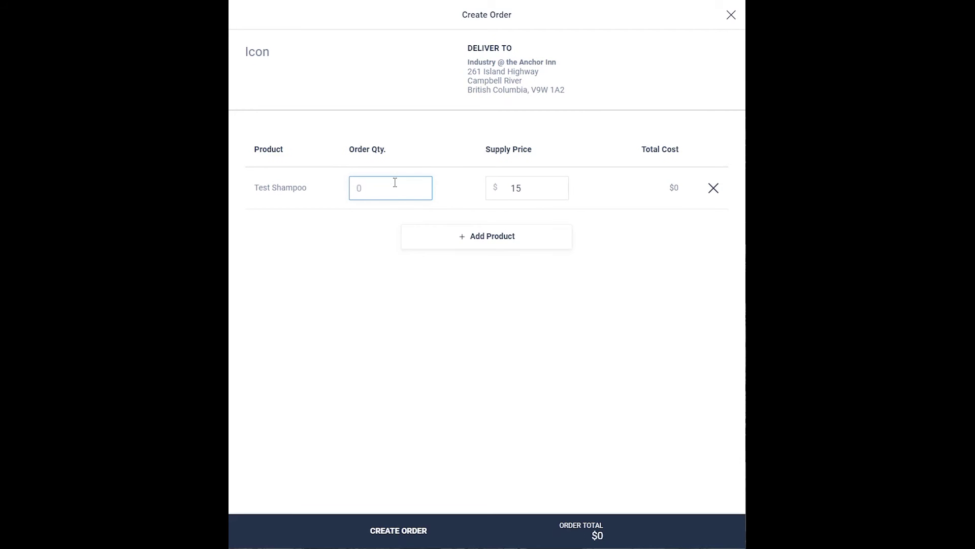
pyautogui.write('555')
pyautogui.press('BackSpace')
pyautogui.press('BackSpace')
pyautogui.press('BackSpace')
pyautogui.write('7')
pyautogui.click(387, 534)
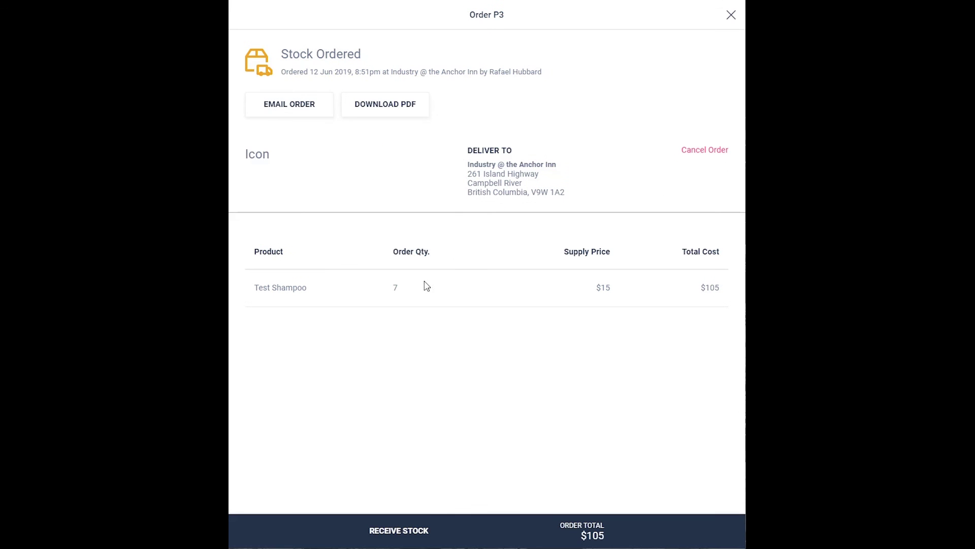
# - Email order P3 to the suggested recipient address and close the order details
pyautogui.click(307, 109)
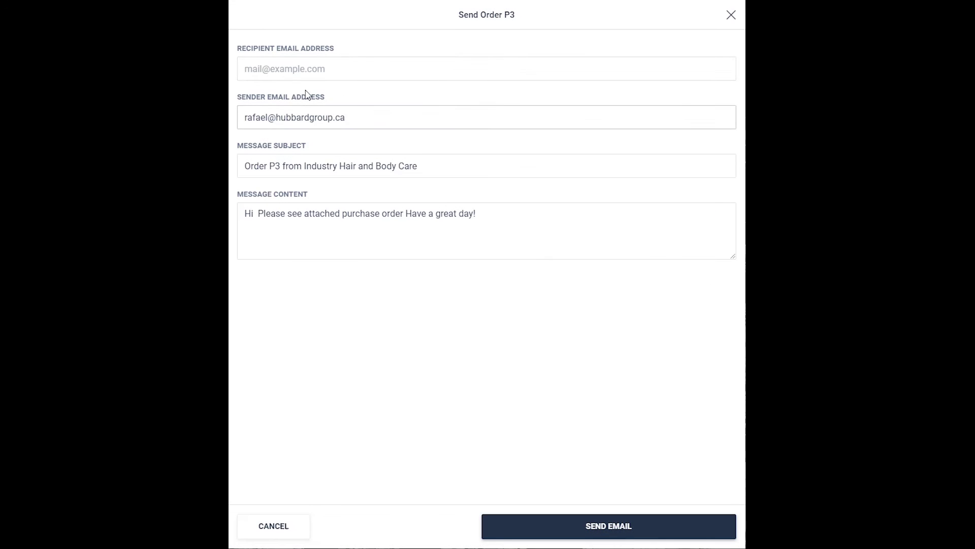
pyautogui.click(303, 69)
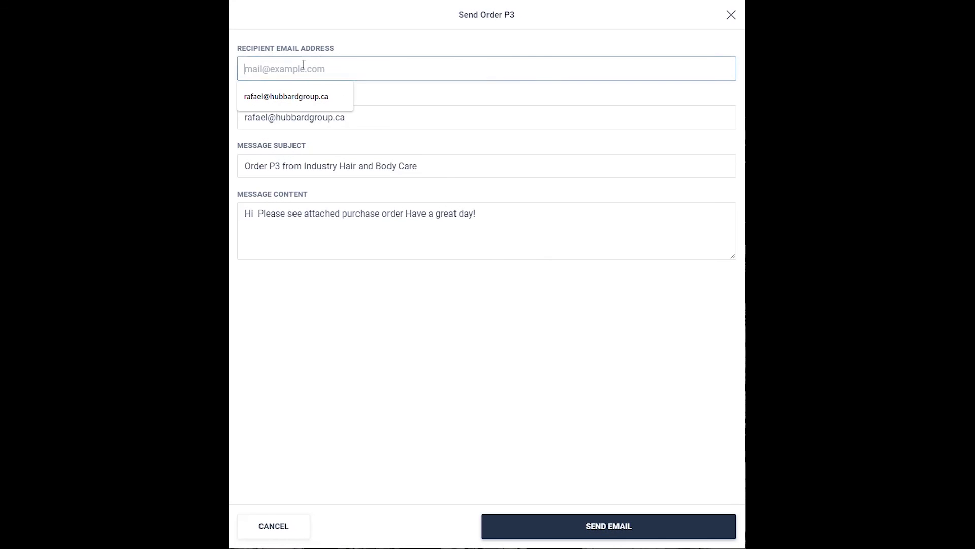
pyautogui.click(294, 104)
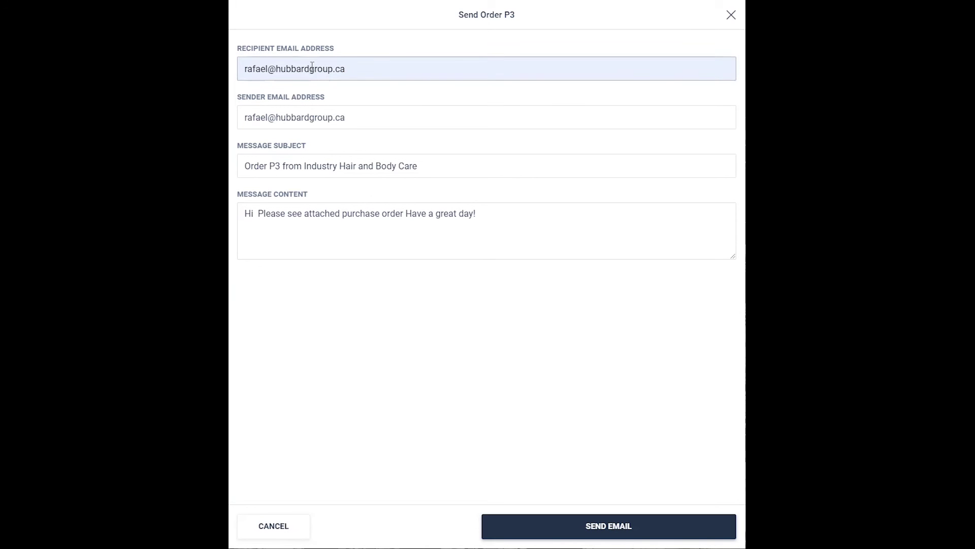
pyautogui.click(598, 531)
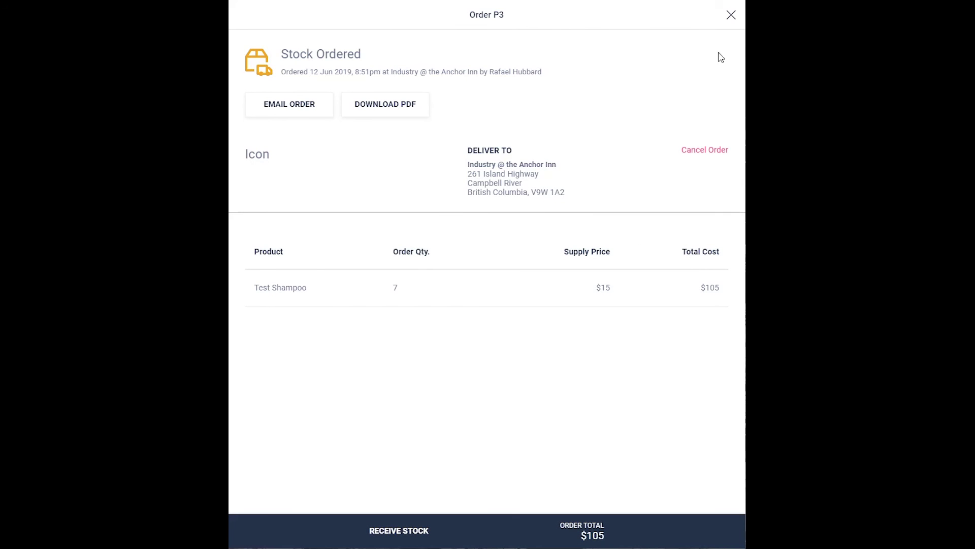
pyautogui.click(731, 15)
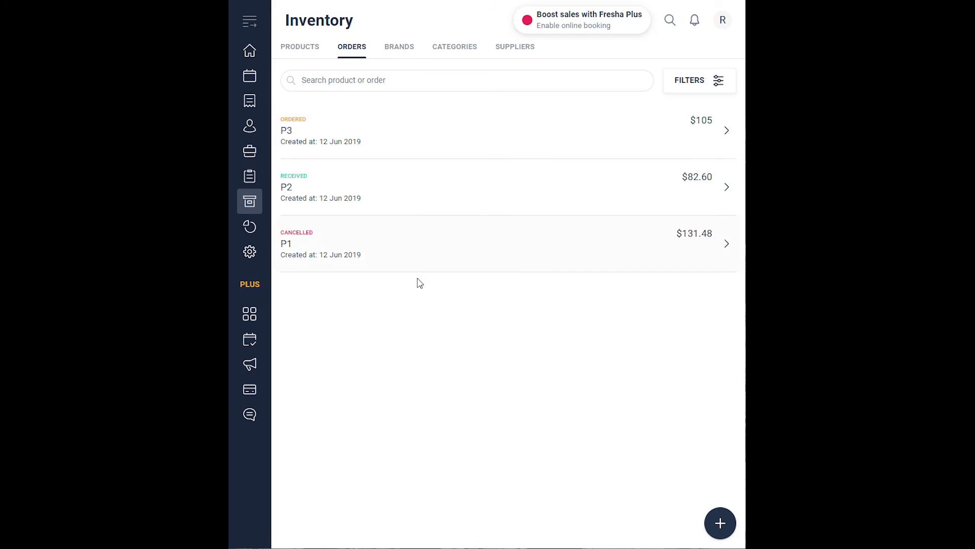
# - Receive all 7 Test Shampoo on order P3, confirm, and close the order
pyautogui.click(367, 134)
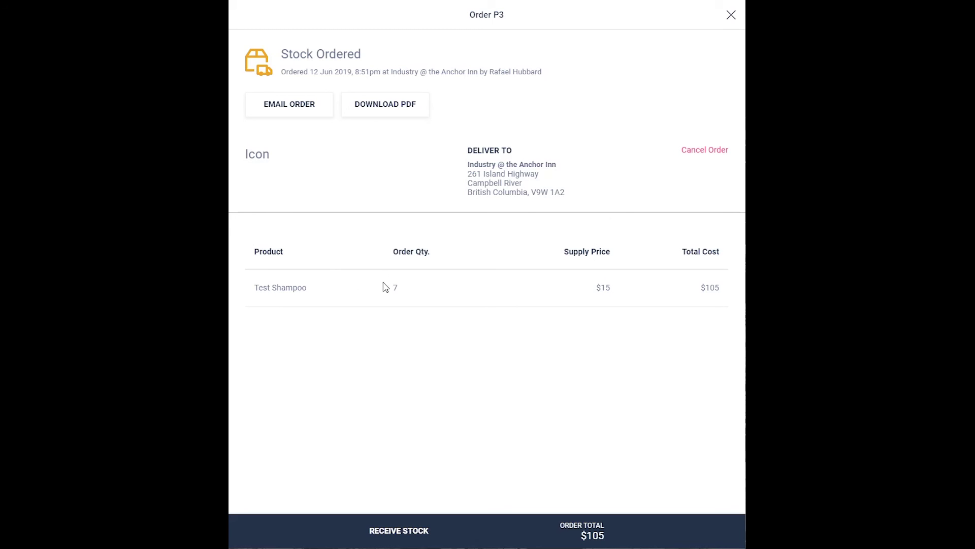
pyautogui.click(409, 538)
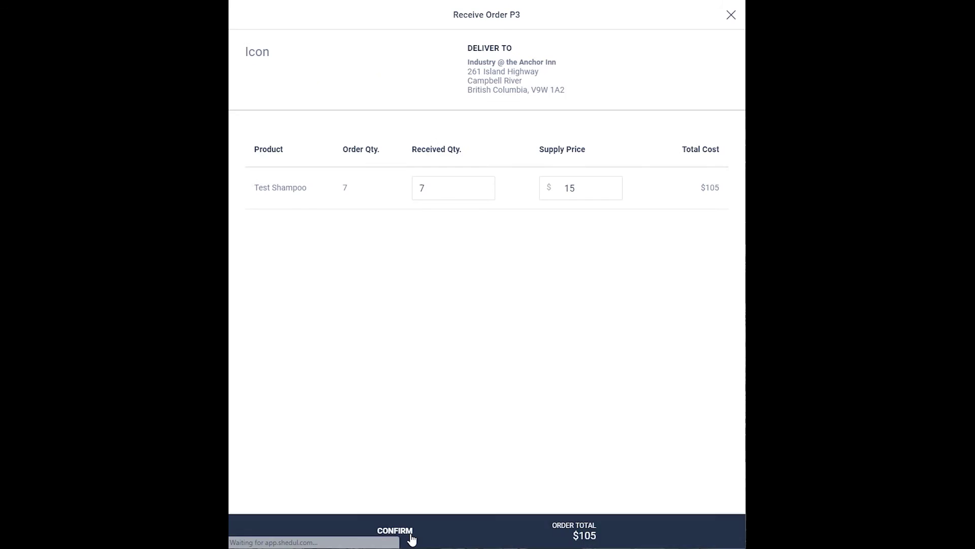
pyautogui.click(467, 182)
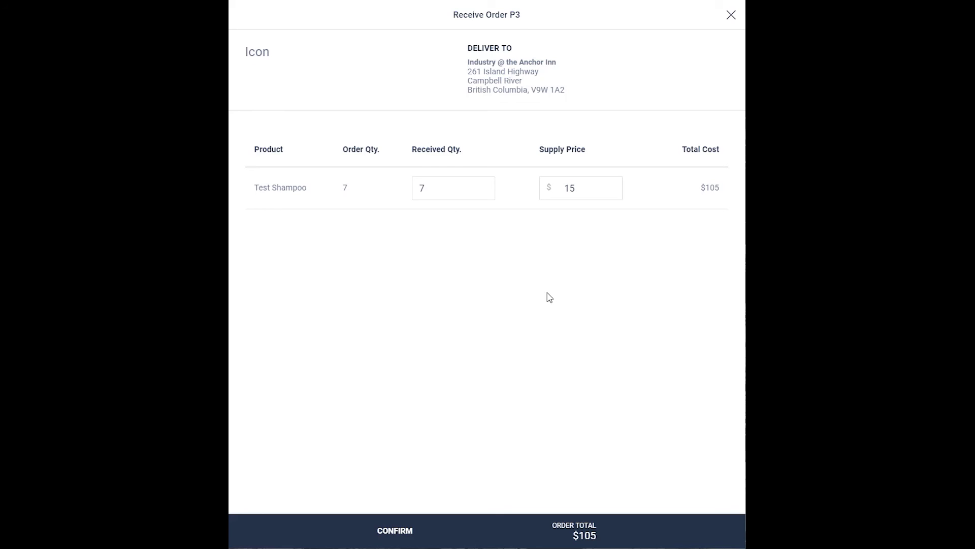
pyautogui.click(395, 533)
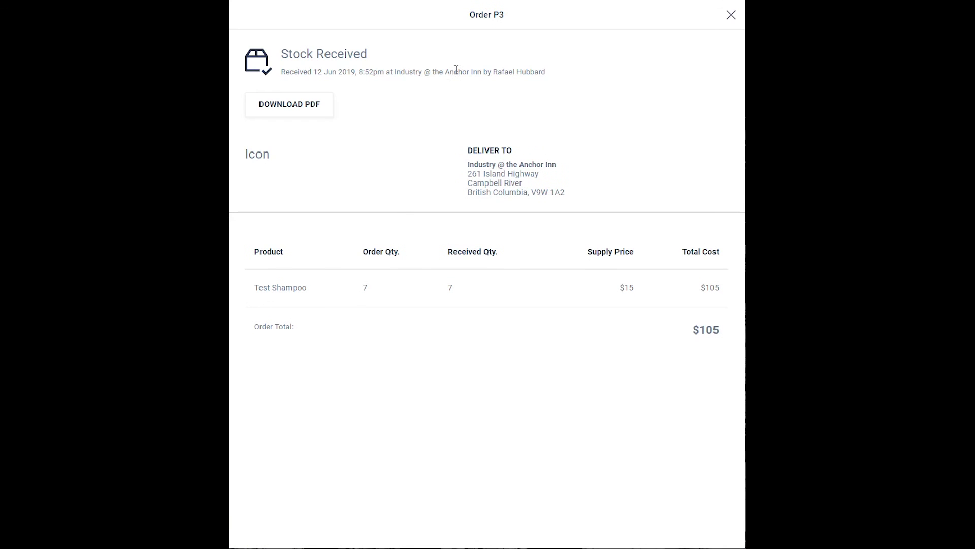
pyautogui.click(730, 15)
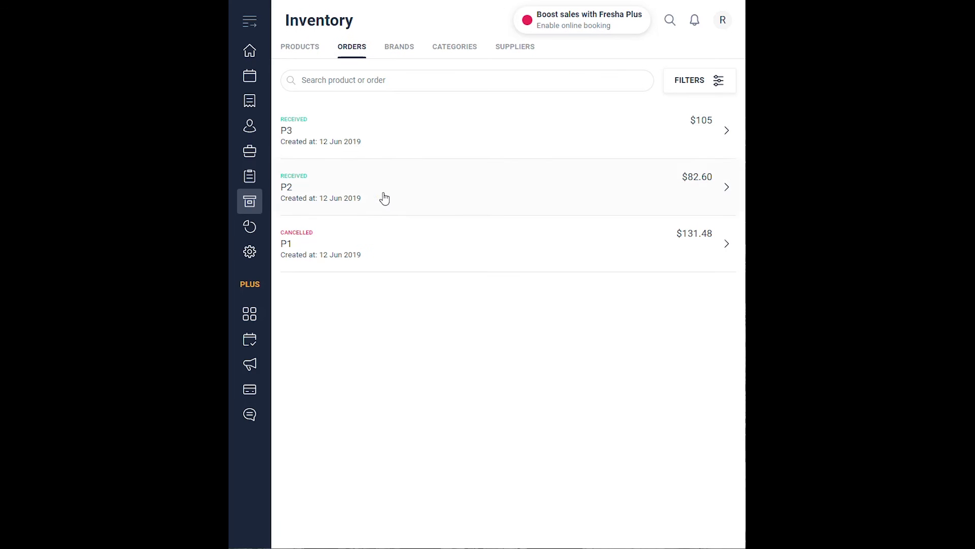